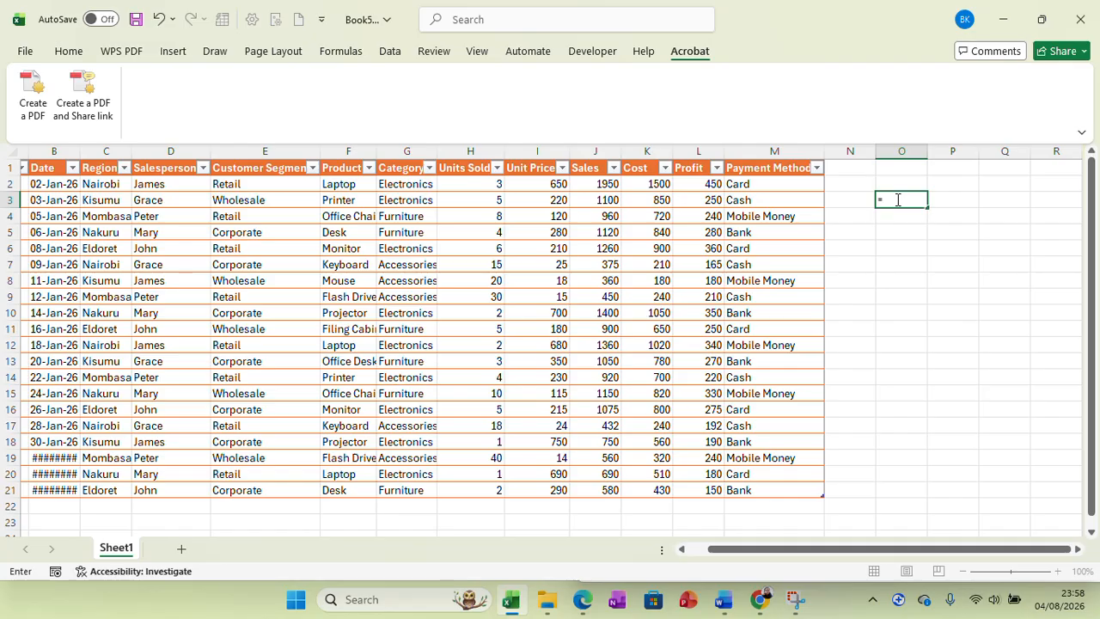
Complete the formula in O3 as a SUMIFS that totals the Profit column where Category is "Accessories"
text(sum)
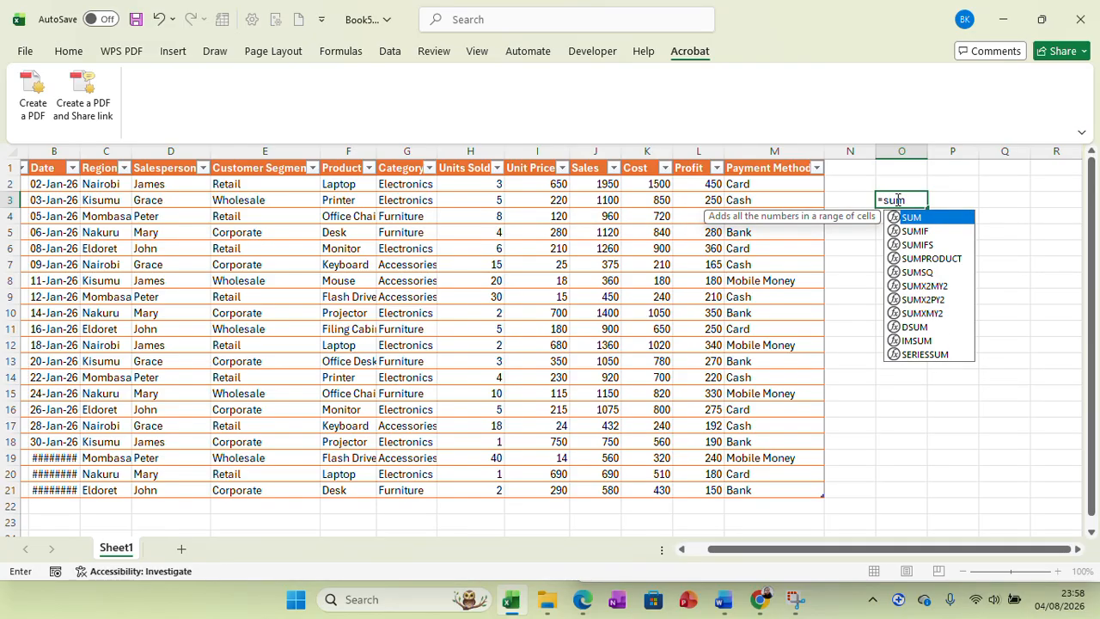
click(916, 246)
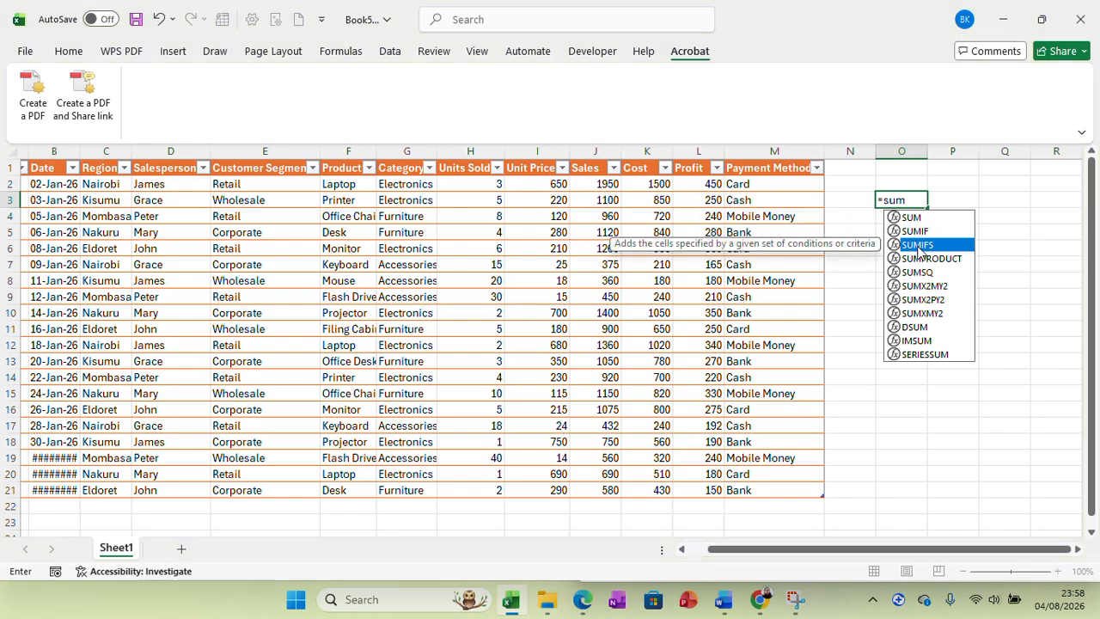
double_click(917, 245)
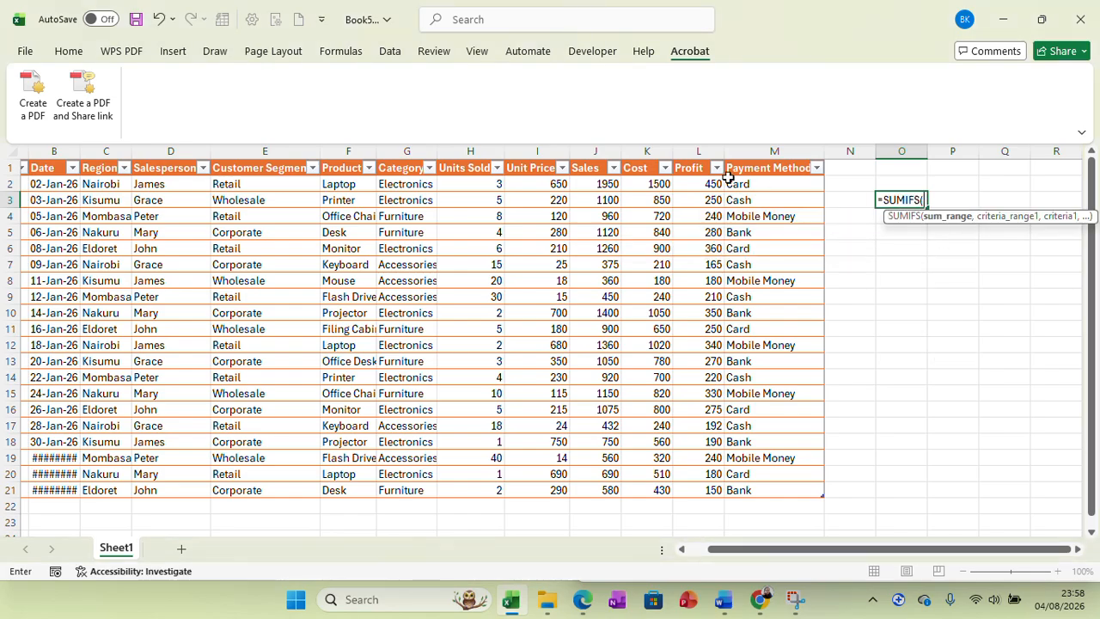
drag(698, 183, 690, 486)
text(,)
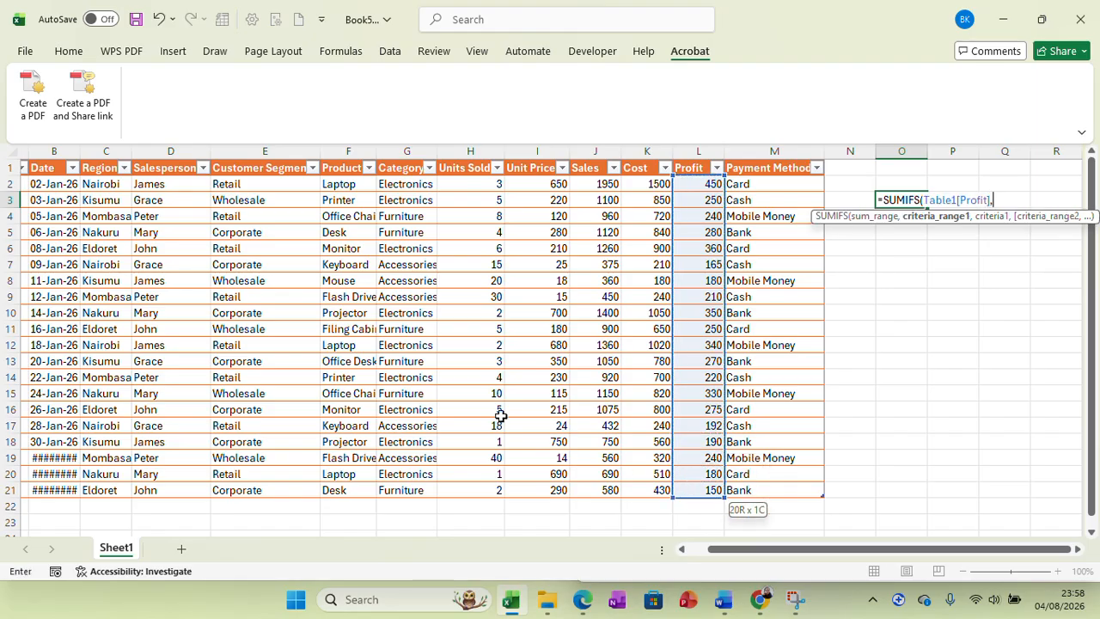
drag(409, 184, 397, 484)
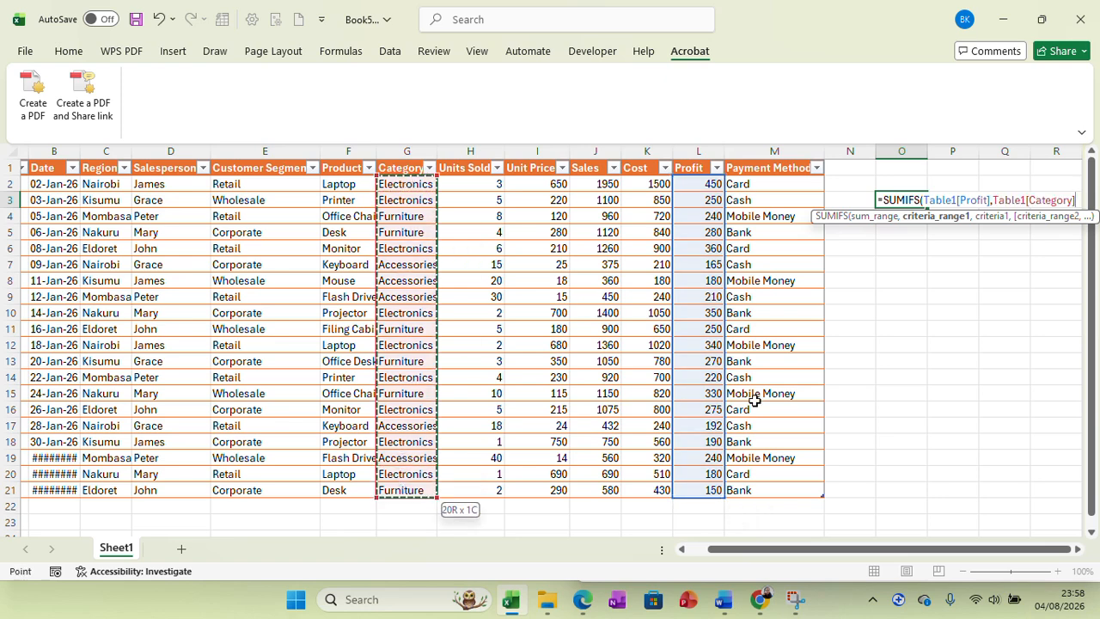
text(,)
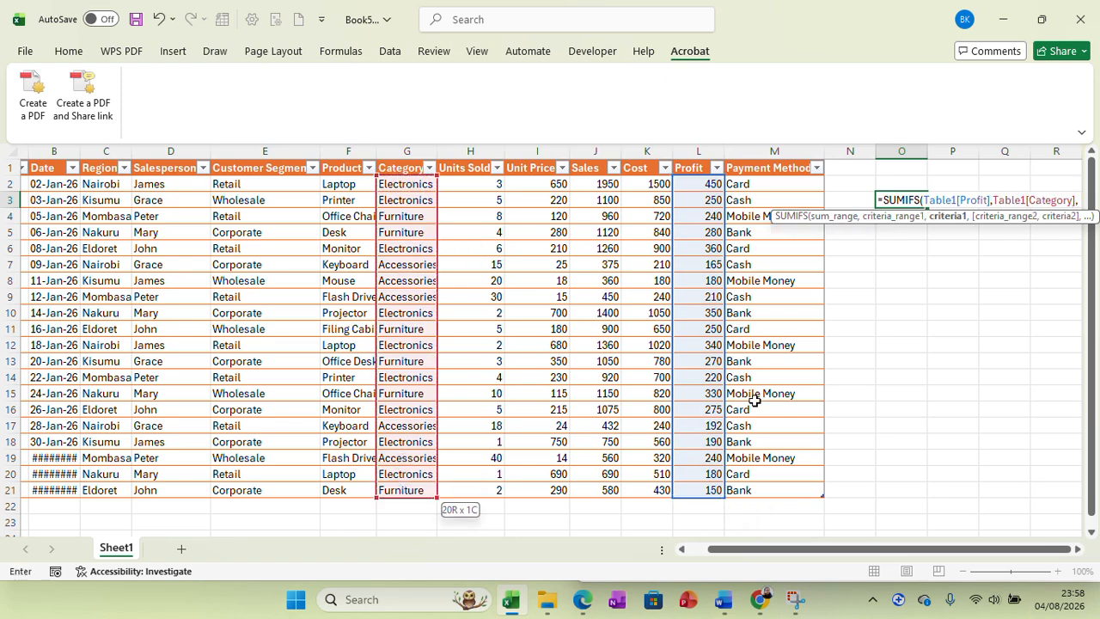
text(")
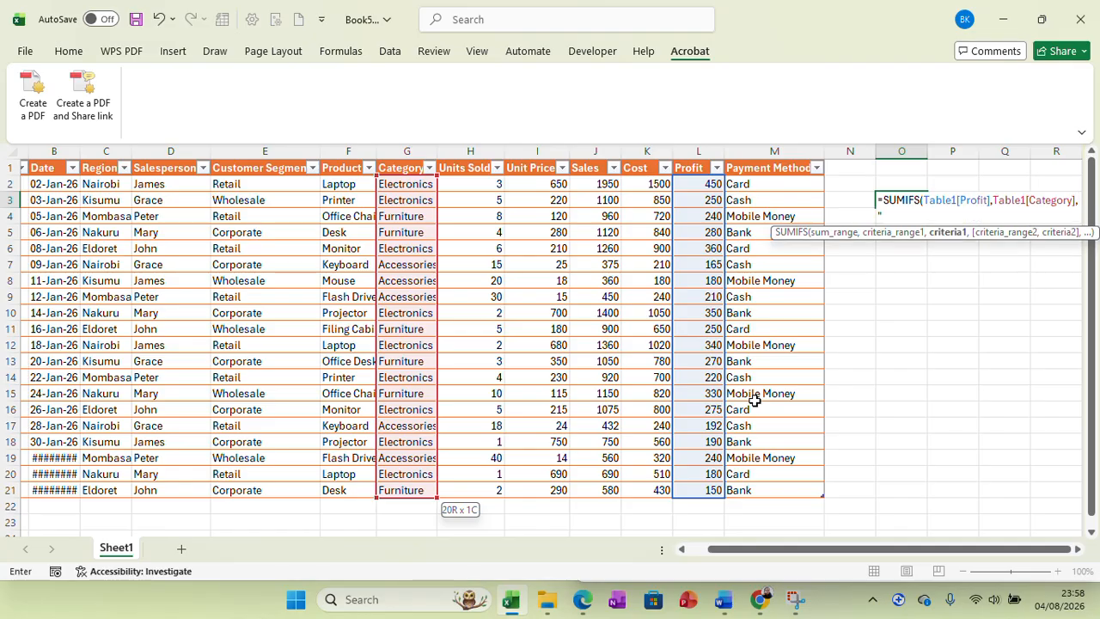
text(Access)
text(ories"))
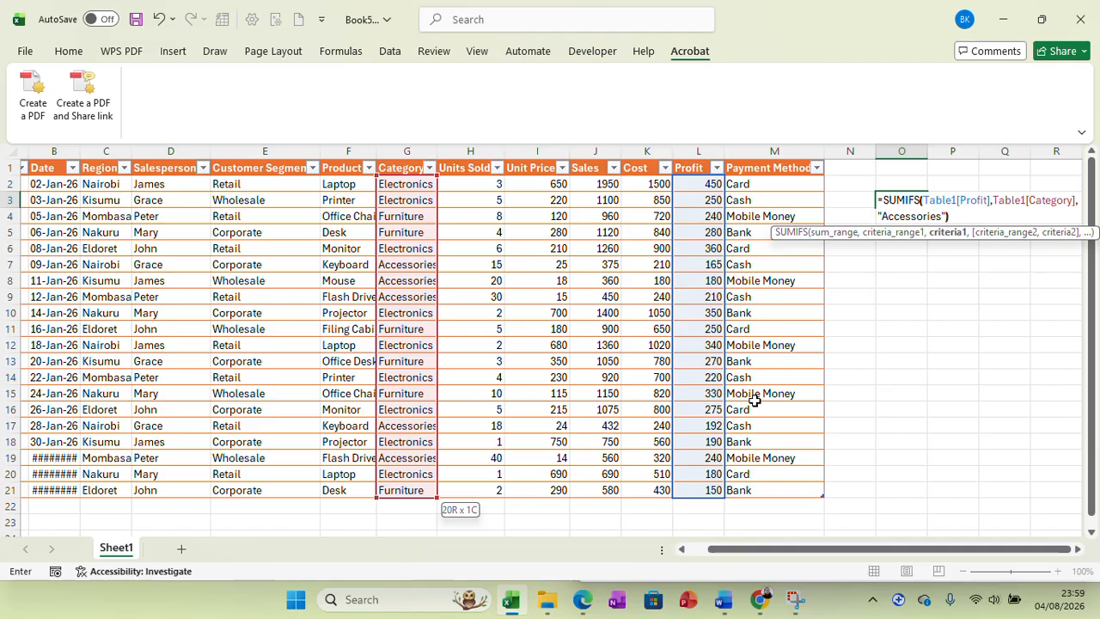
key(Return)
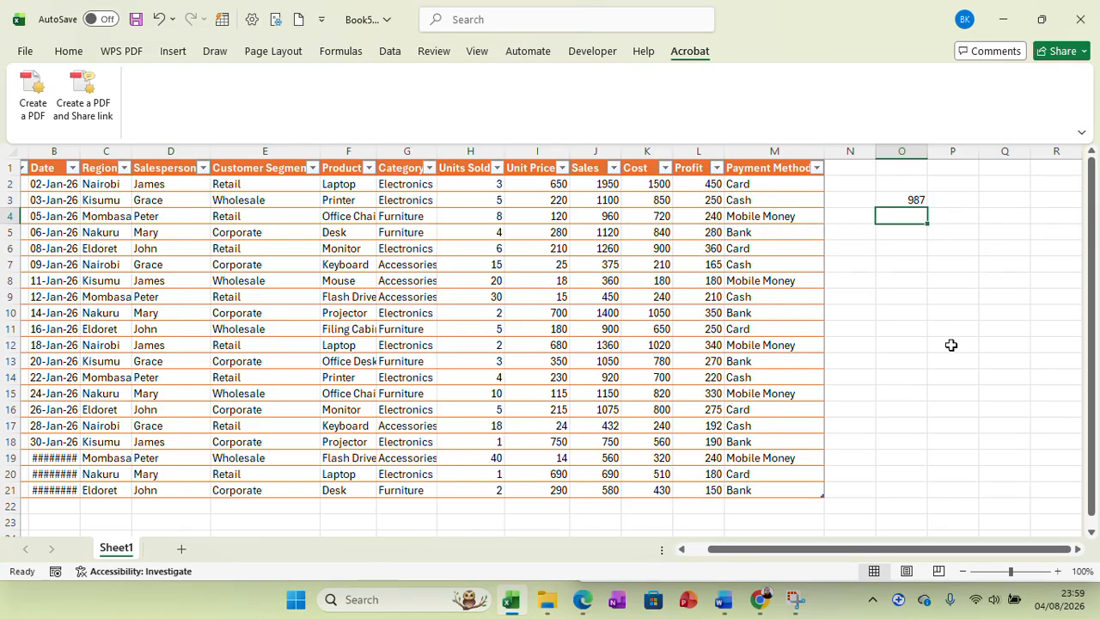
Start a SUMIFS formula in O4 with the Cost column as sum range and the Payment Method column as first criteria range
text(=)
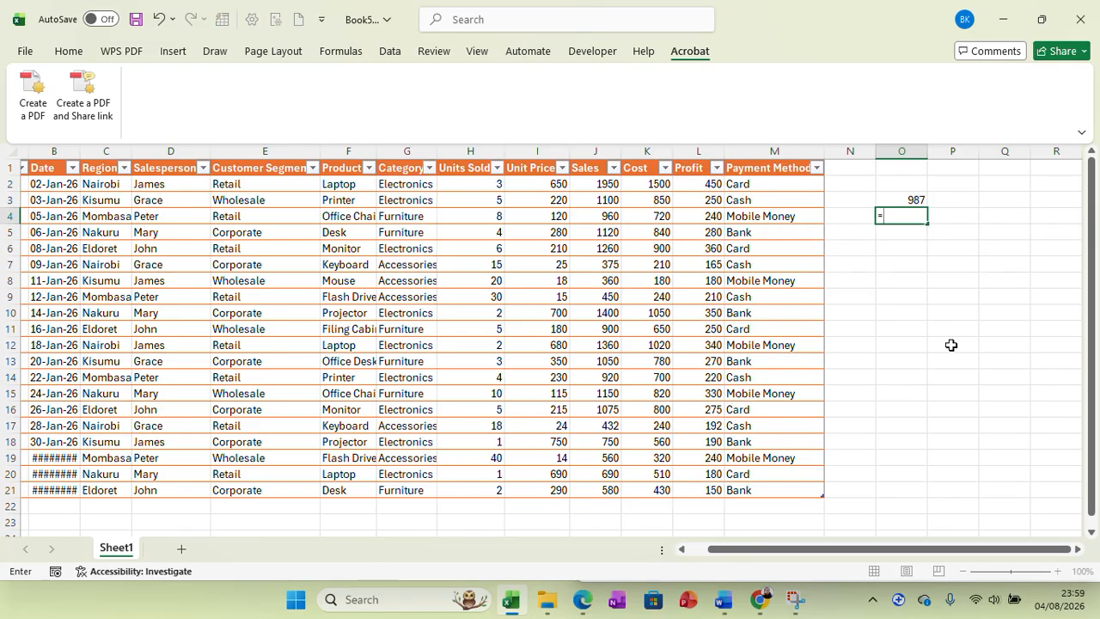
text(Sum)
double_click(918, 262)
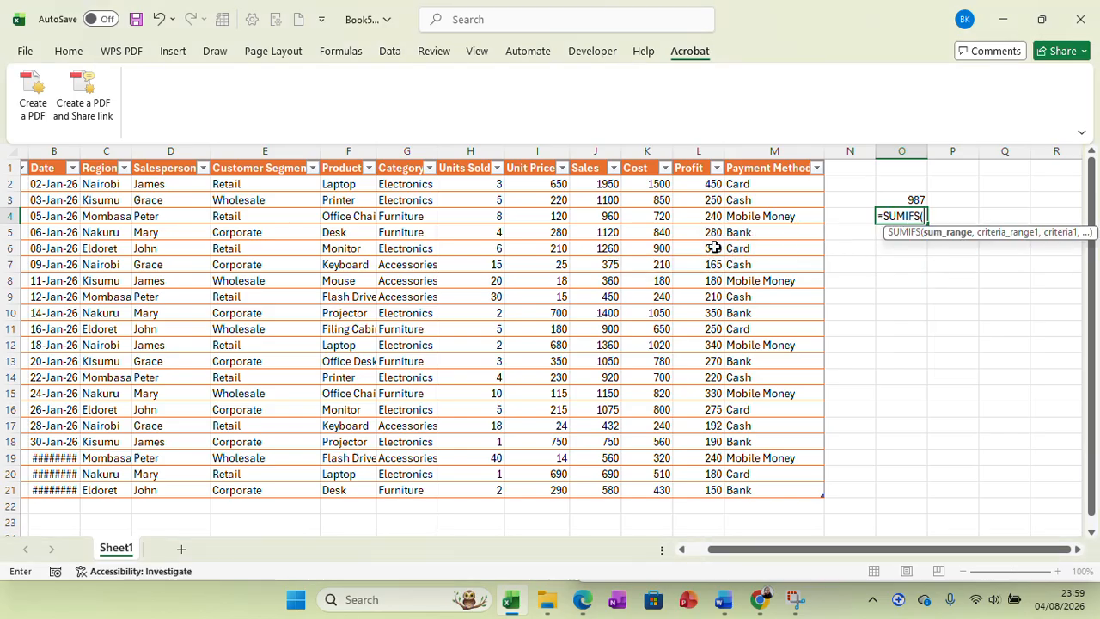
drag(645, 182, 641, 487)
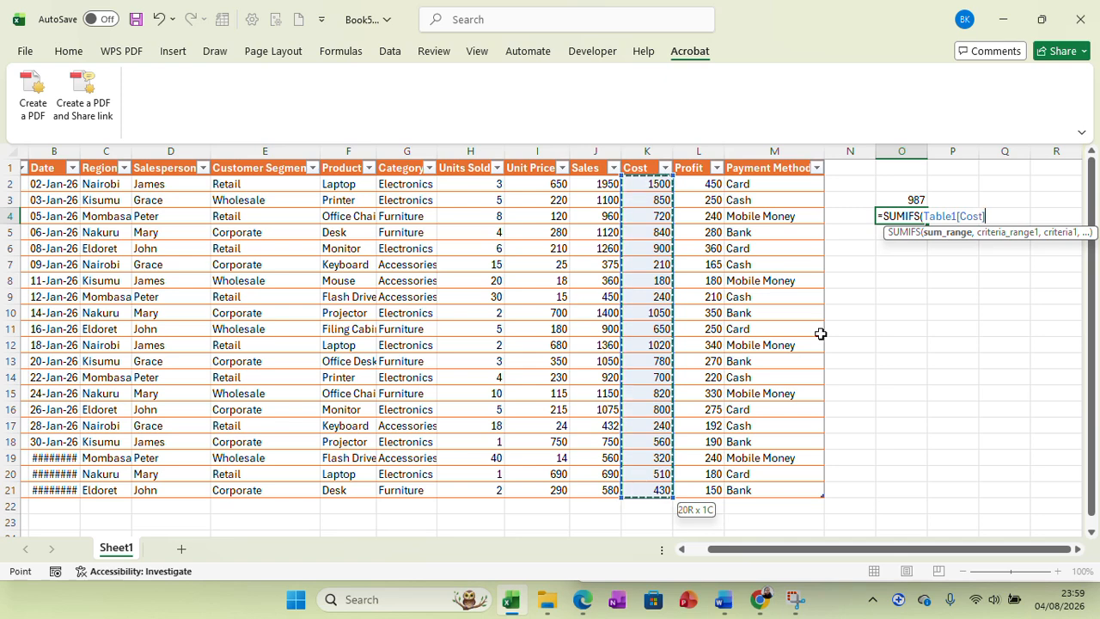
text(,)
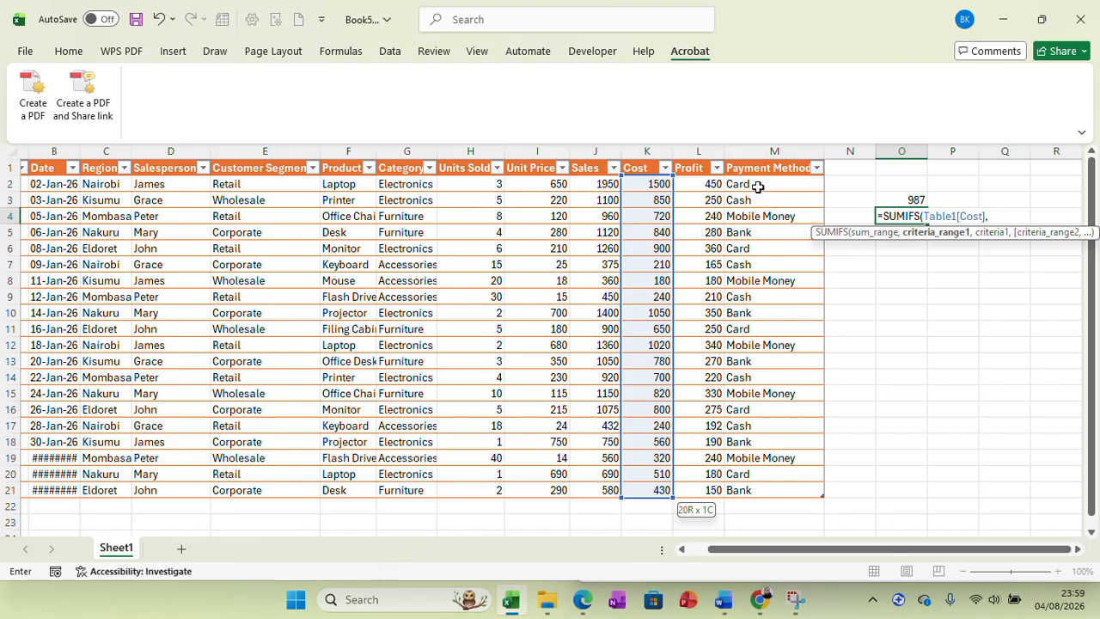
drag(760, 183, 750, 487)
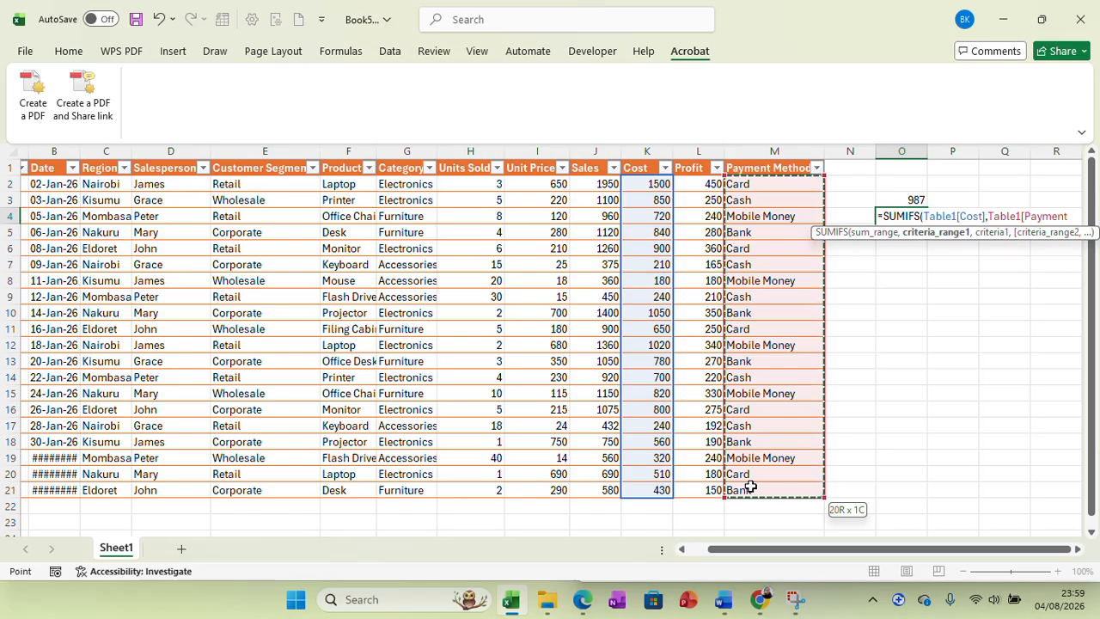
Add "Mobile Money" as the criterion in the O4 SUMIFS formula, close the parenthesis and try to enter it
click(1068, 215)
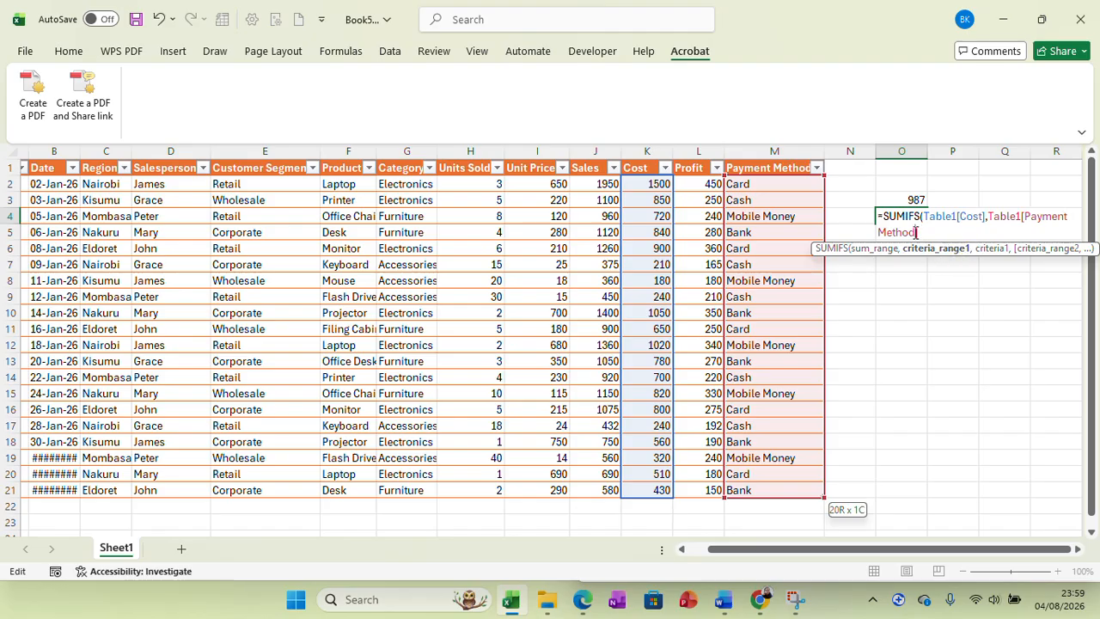
text(])
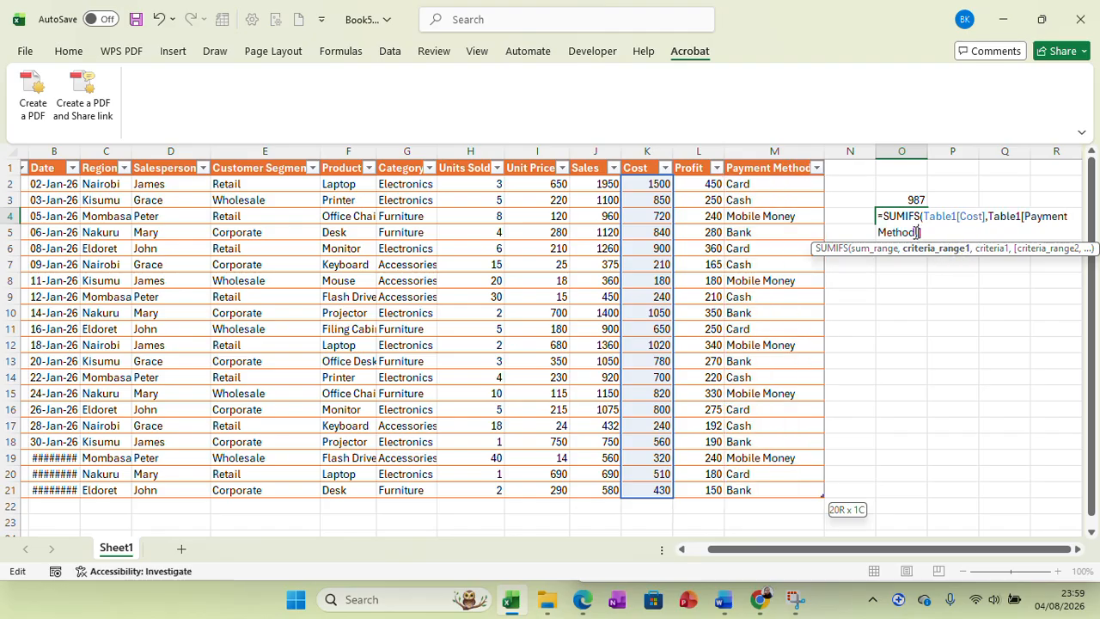
text(,"Mob)
text(ile")
text(Mone)
text(y")
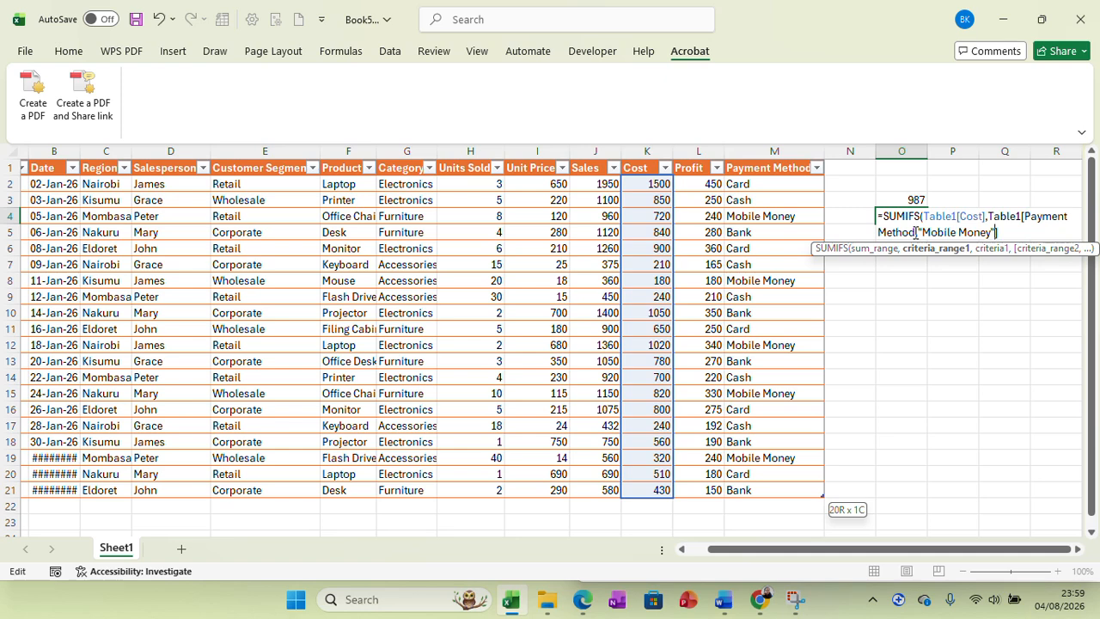
text())
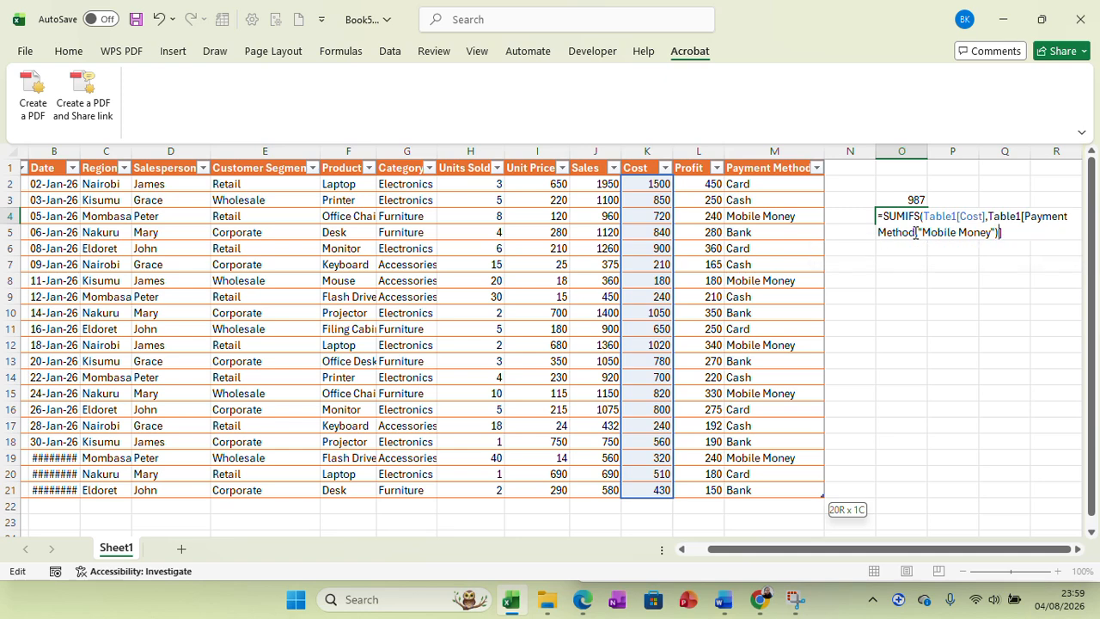
key(Return)
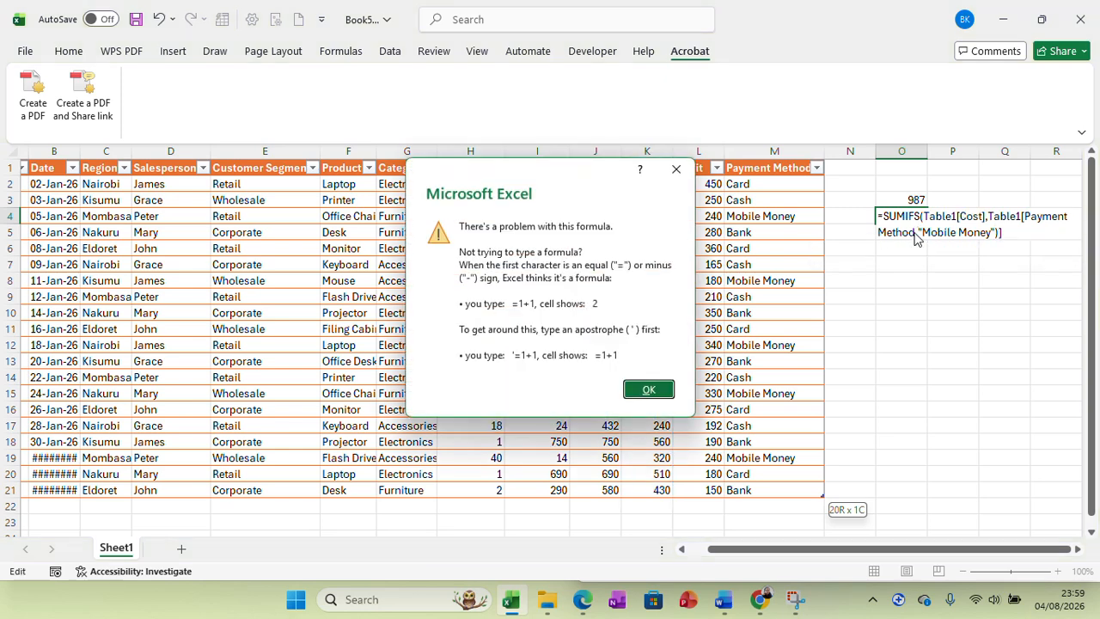
click(676, 172)
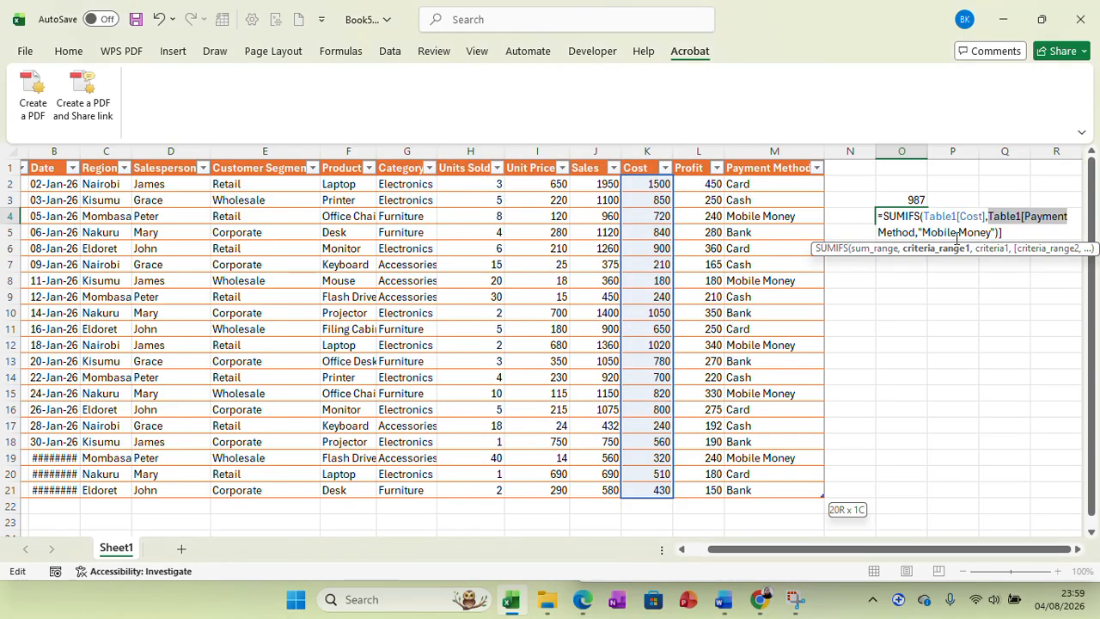
Remove the stray square bracket at the end of the O4 formula and try to enter it again
click(1002, 233)
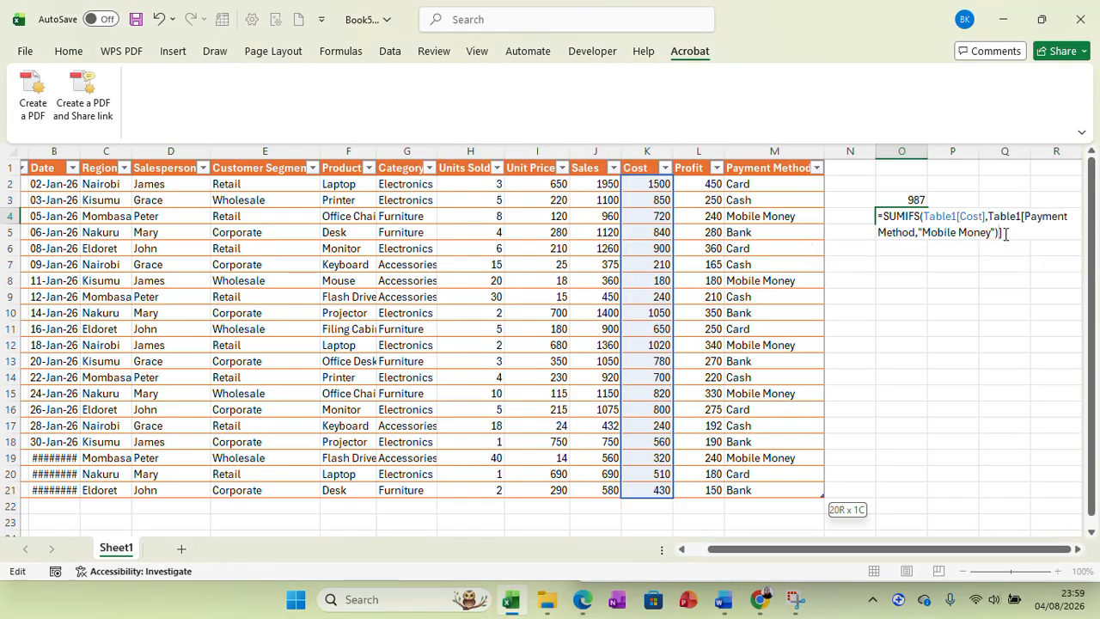
key(Return)
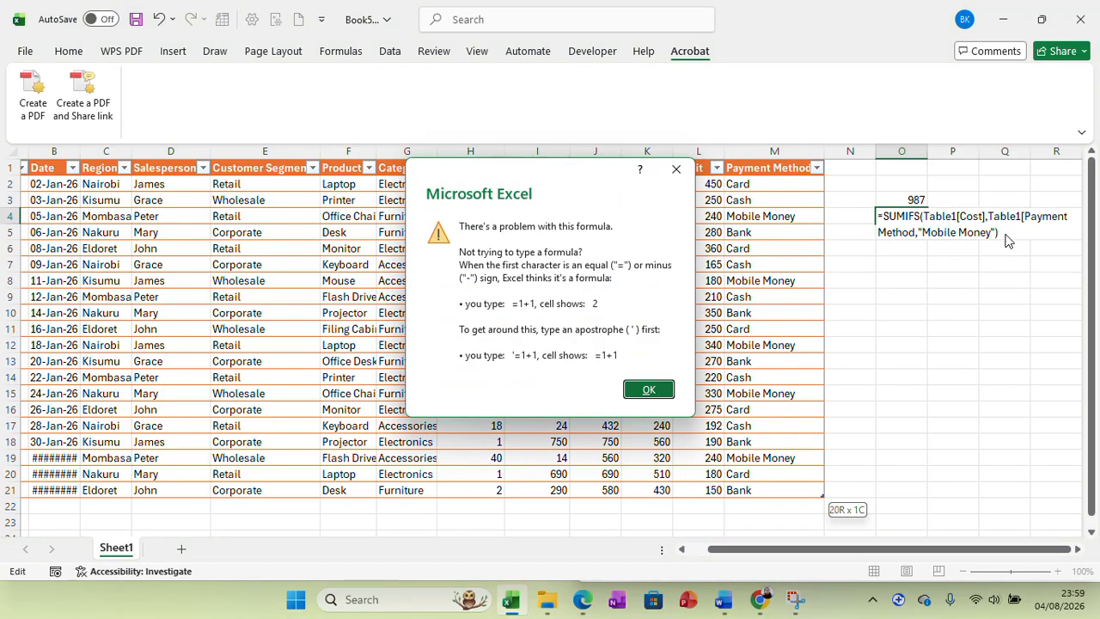
click(665, 176)
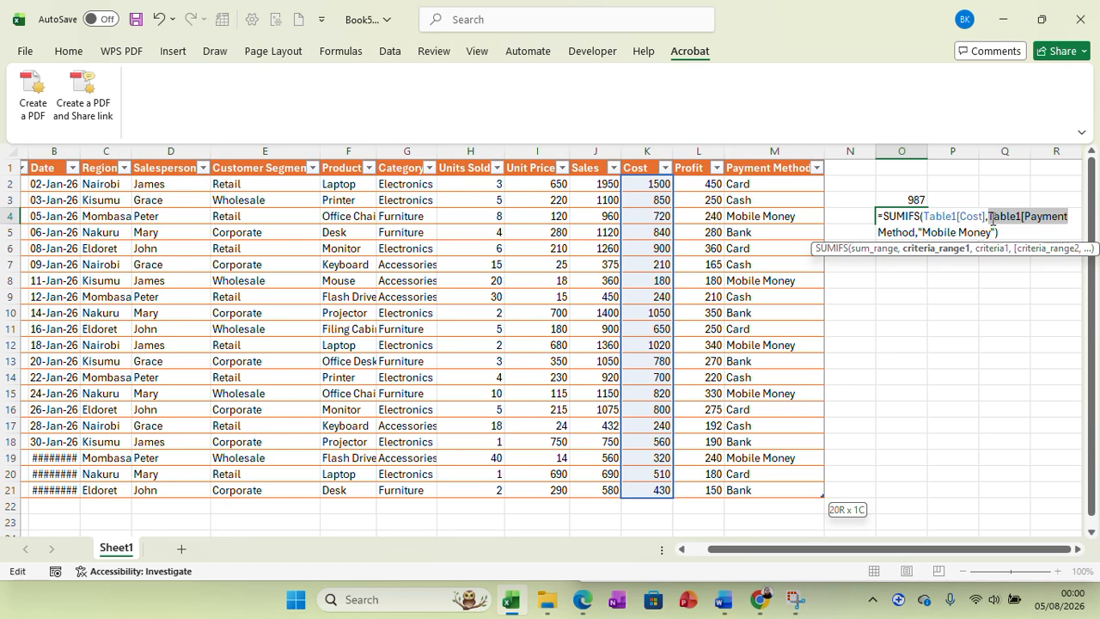
Replace the broken criteria range in the O4 formula with the table's Payment Method column, keep "Mobile Money" as criterion, and enter the formula
click(992, 219)
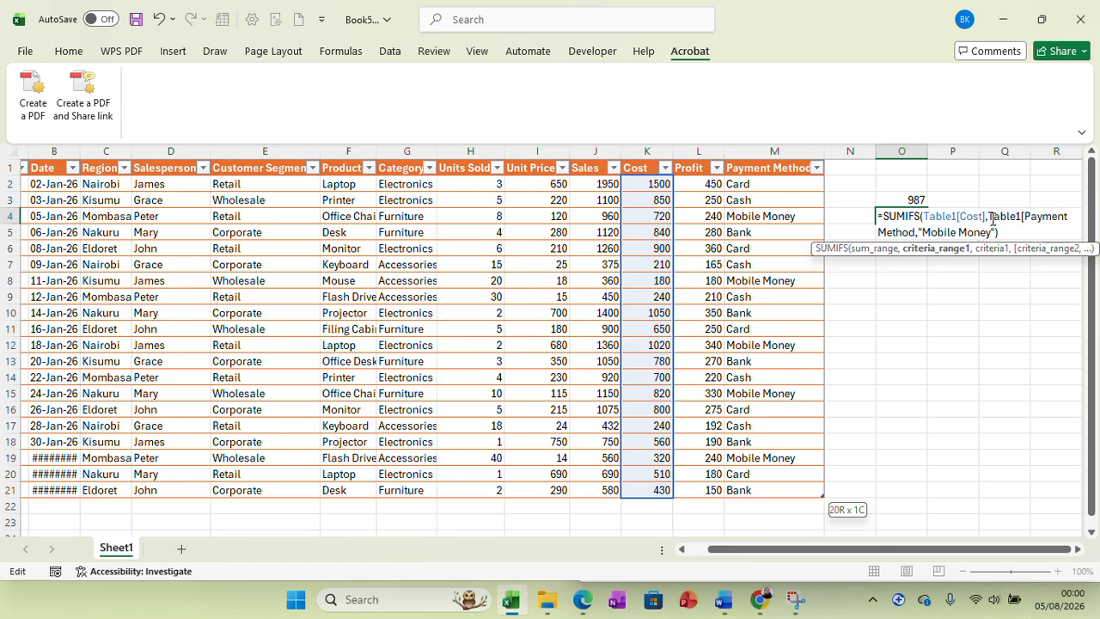
drag(990, 215, 917, 233)
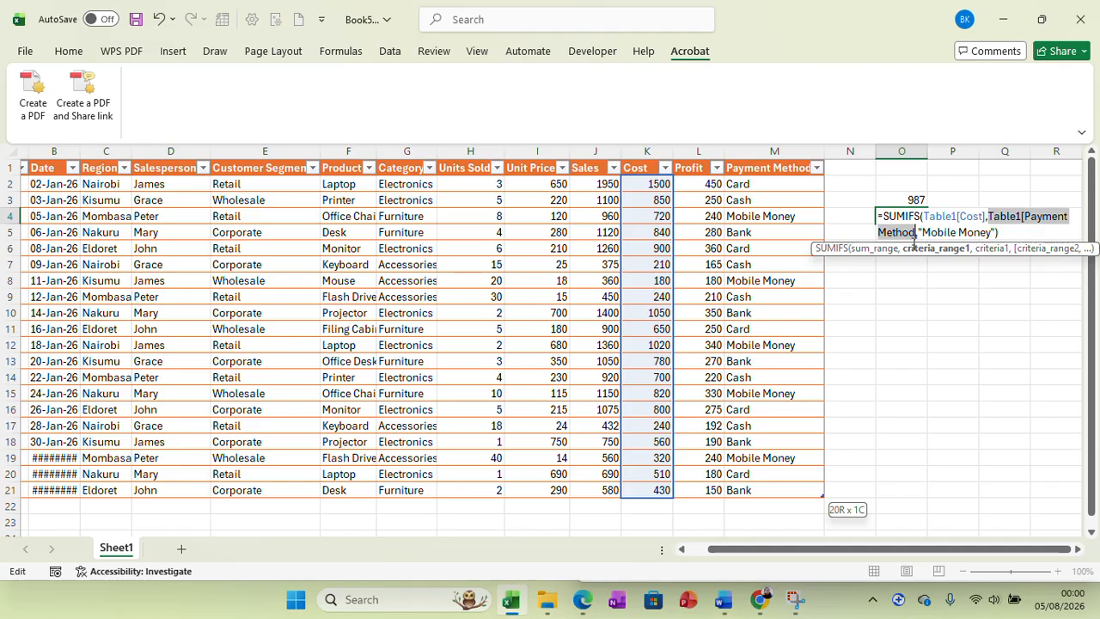
key(BackSpace)
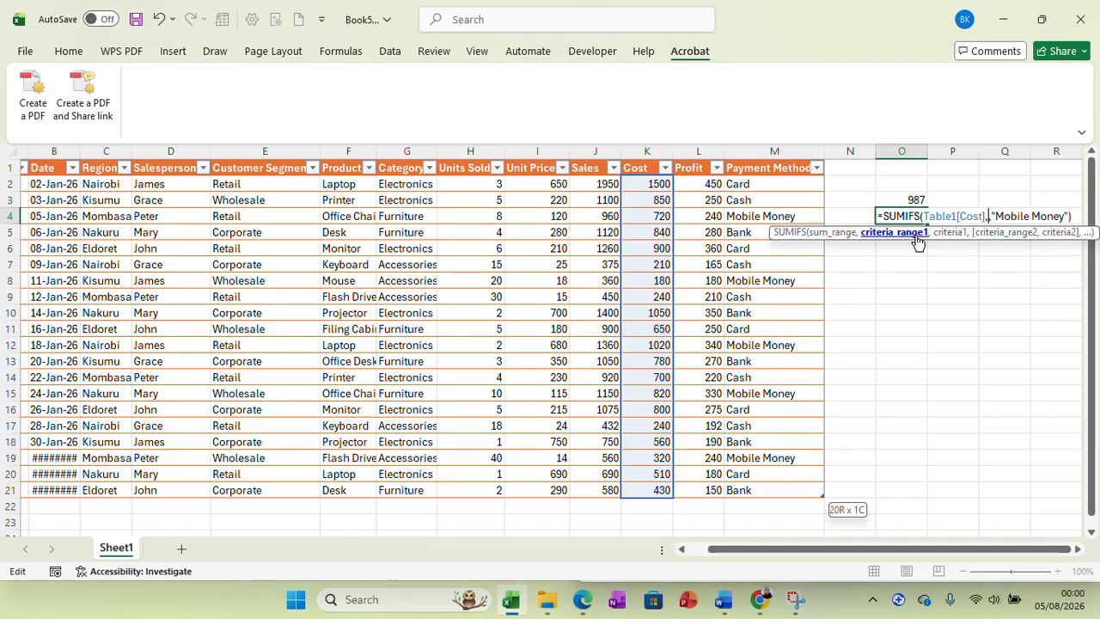
drag(760, 183, 747, 490)
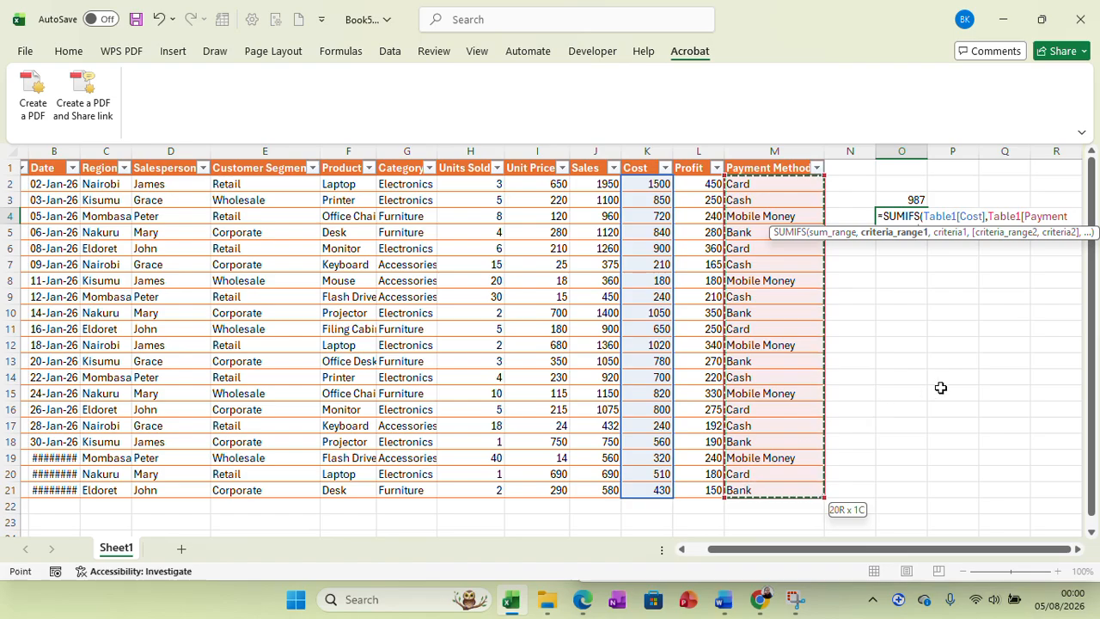
text(,"Mobile Money"))
click(1051, 216)
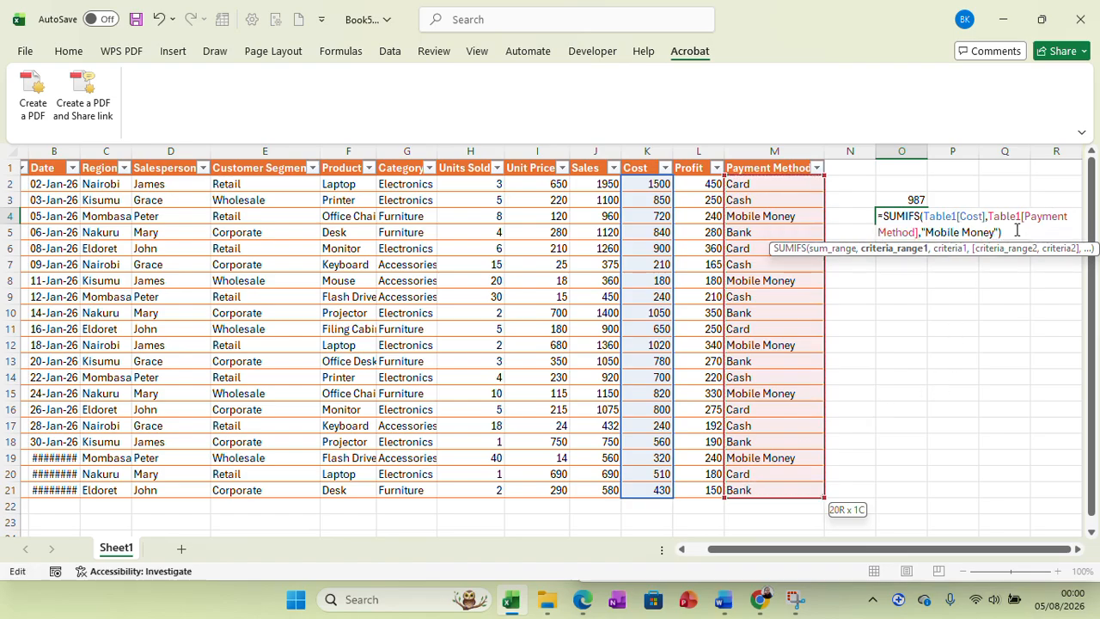
click(1016, 230)
key(Return)
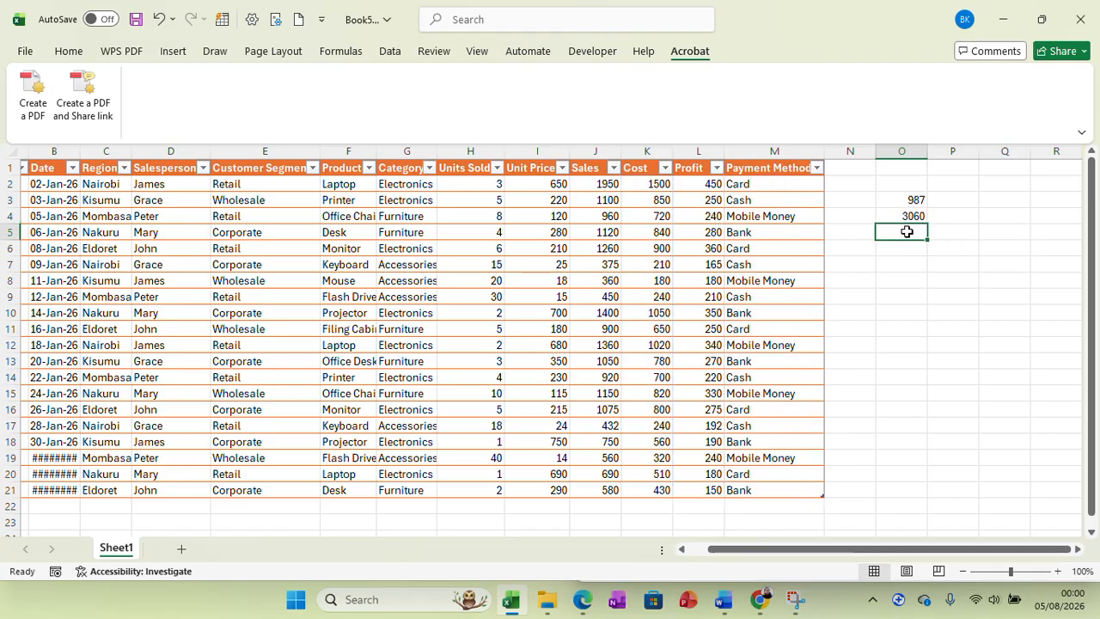
Enter a SUMIFS formula in O5 that totals the Cost column where the Payment Method column equals "Bank"
text(=)
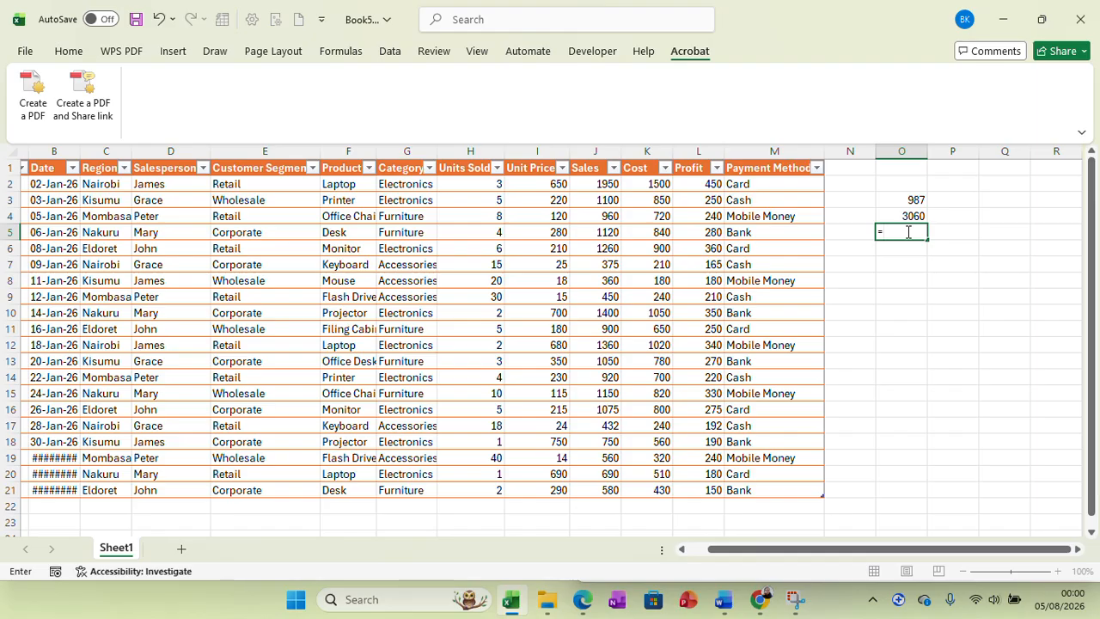
text(sum)
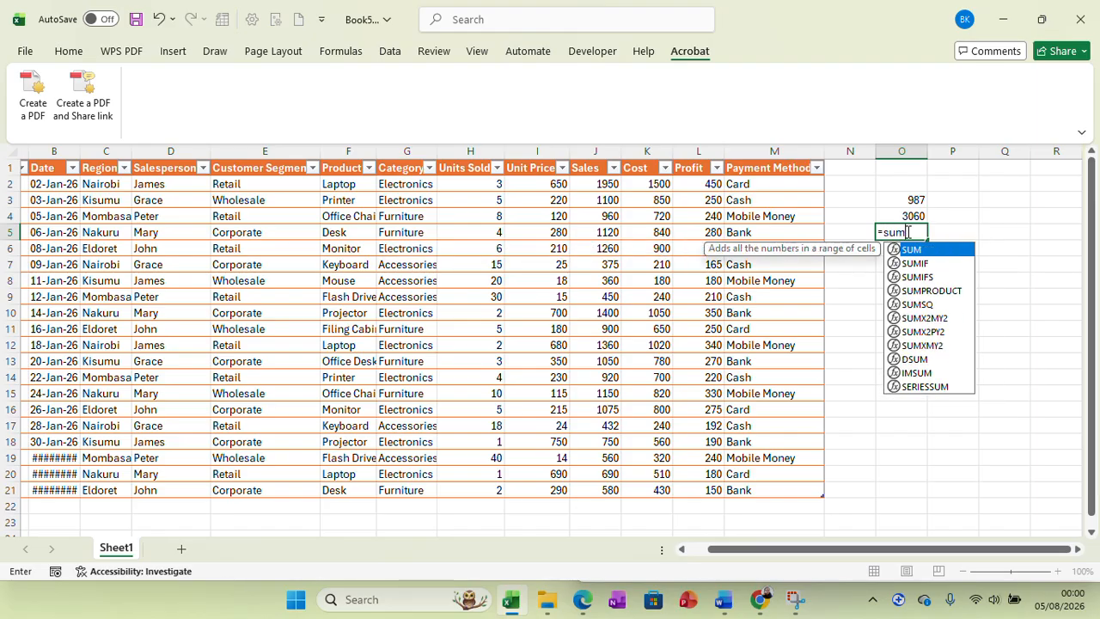
click(930, 283)
double_click(916, 276)
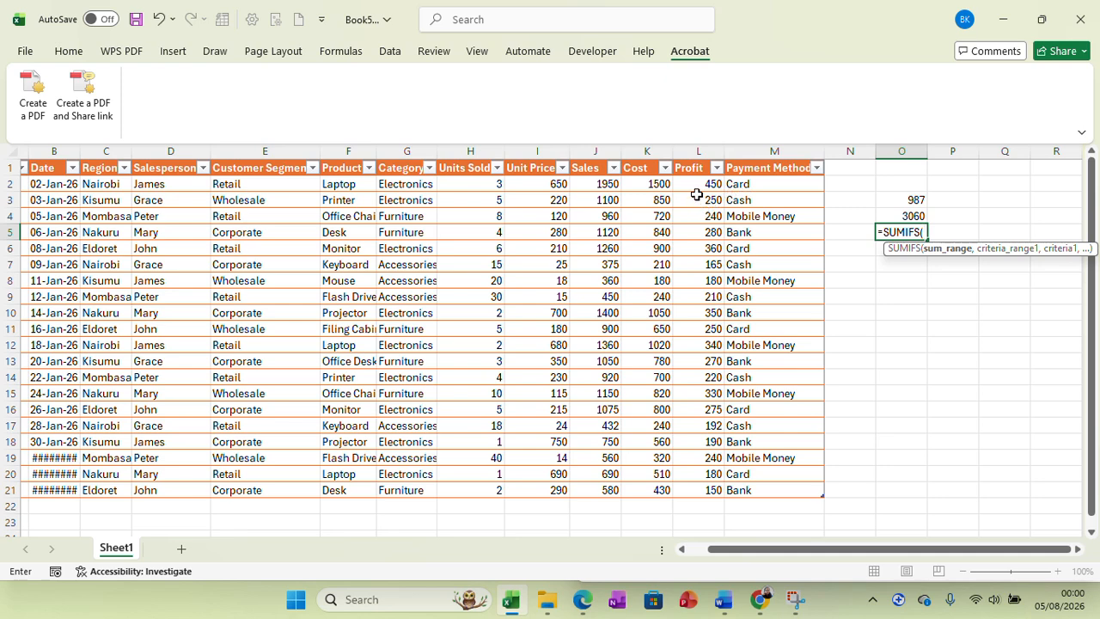
drag(654, 182, 646, 486)
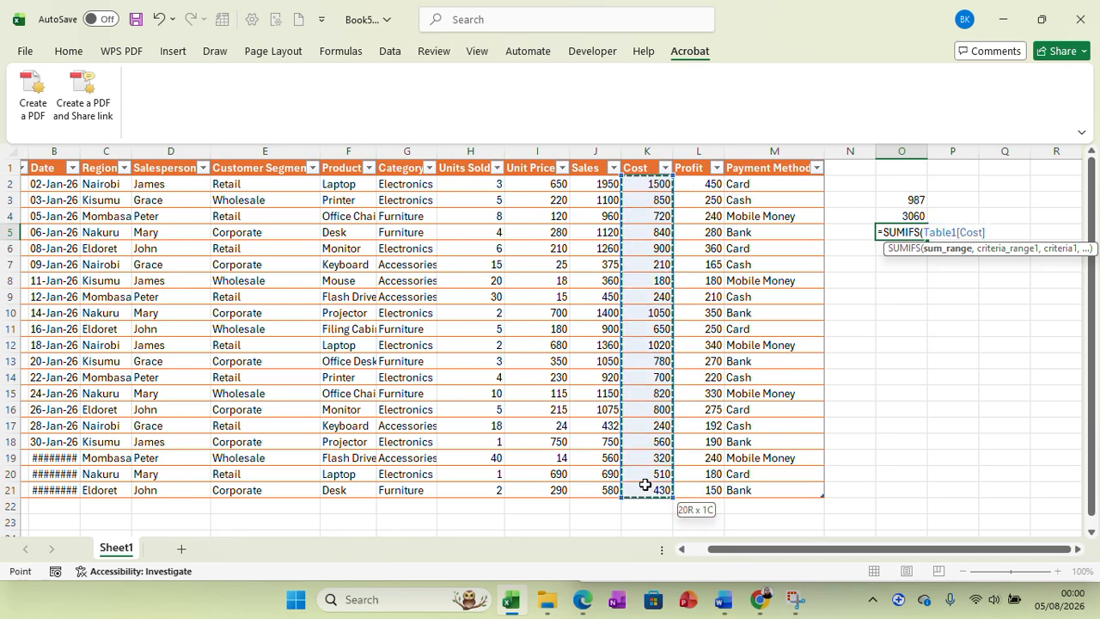
text(,)
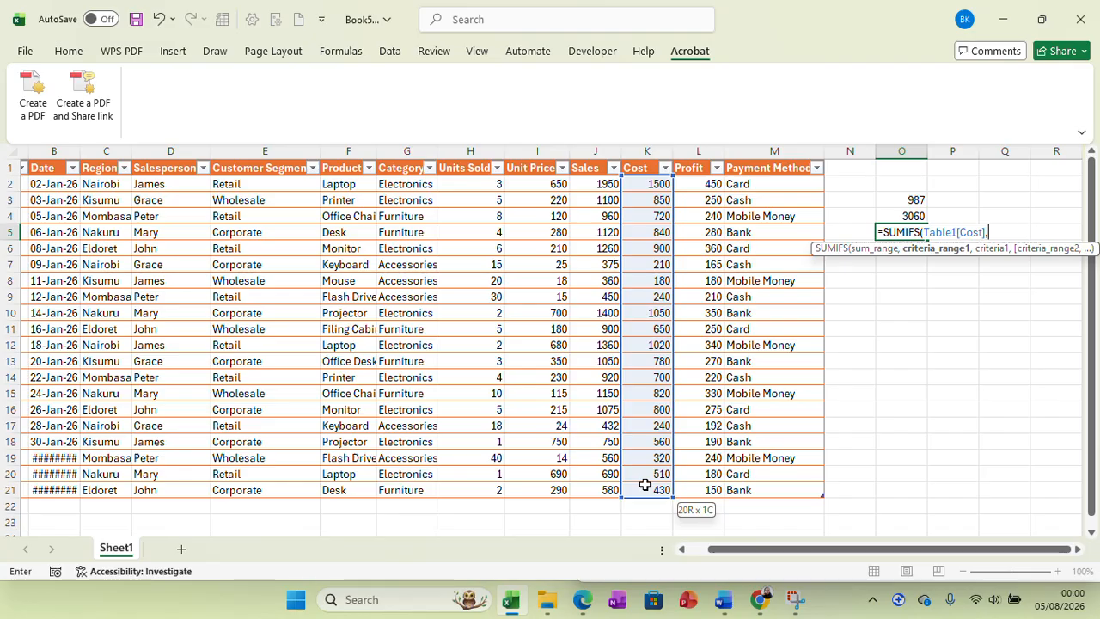
drag(752, 183, 733, 486)
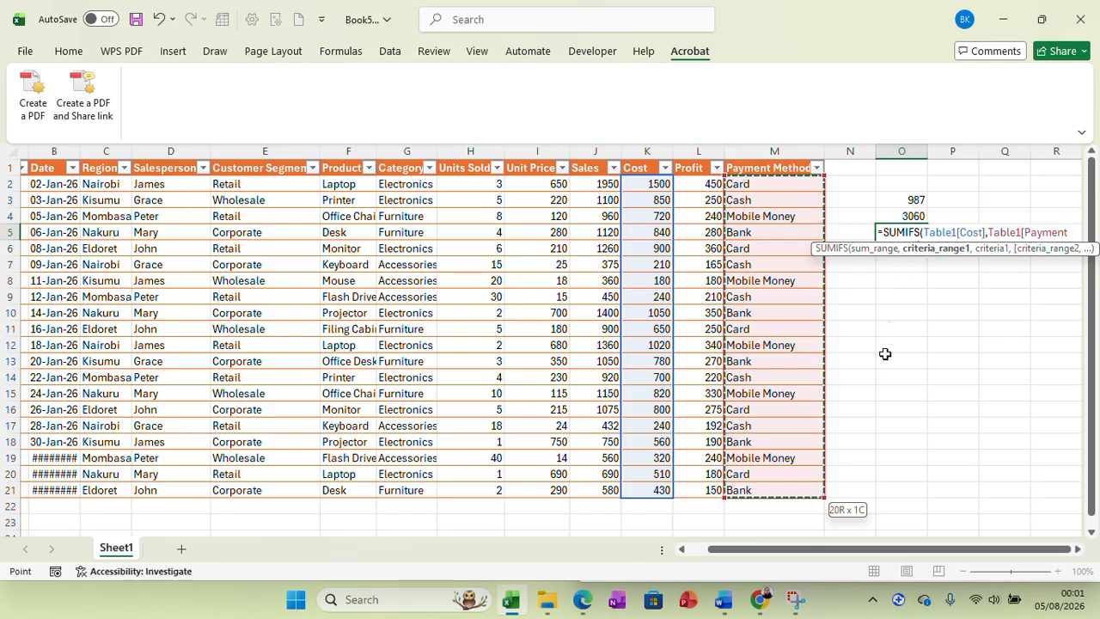
text(,"B)
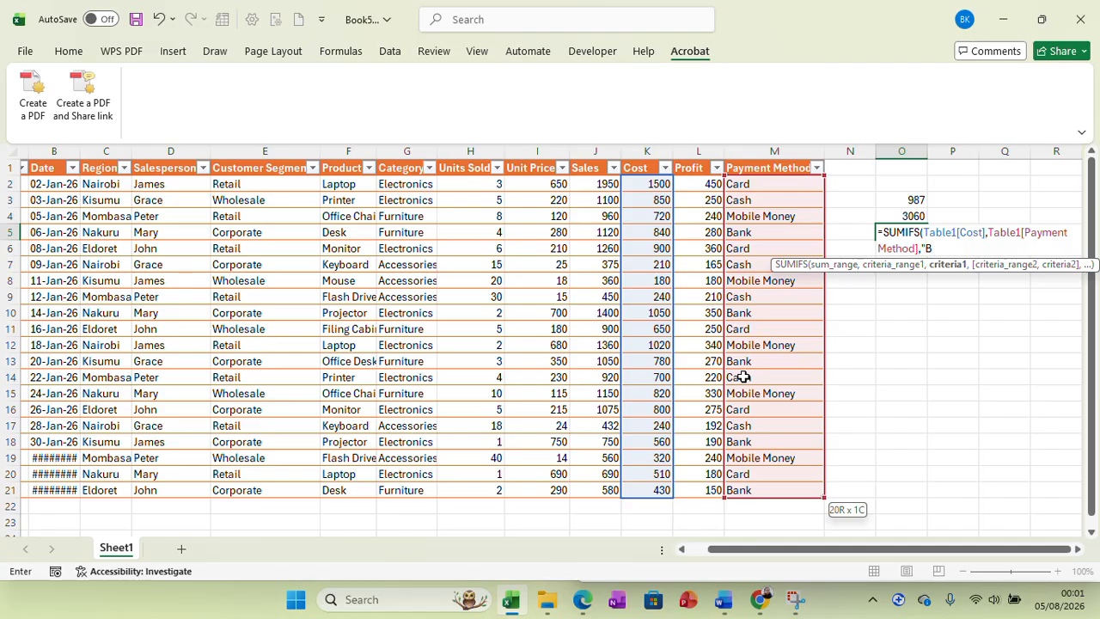
text(k)
key(Return)
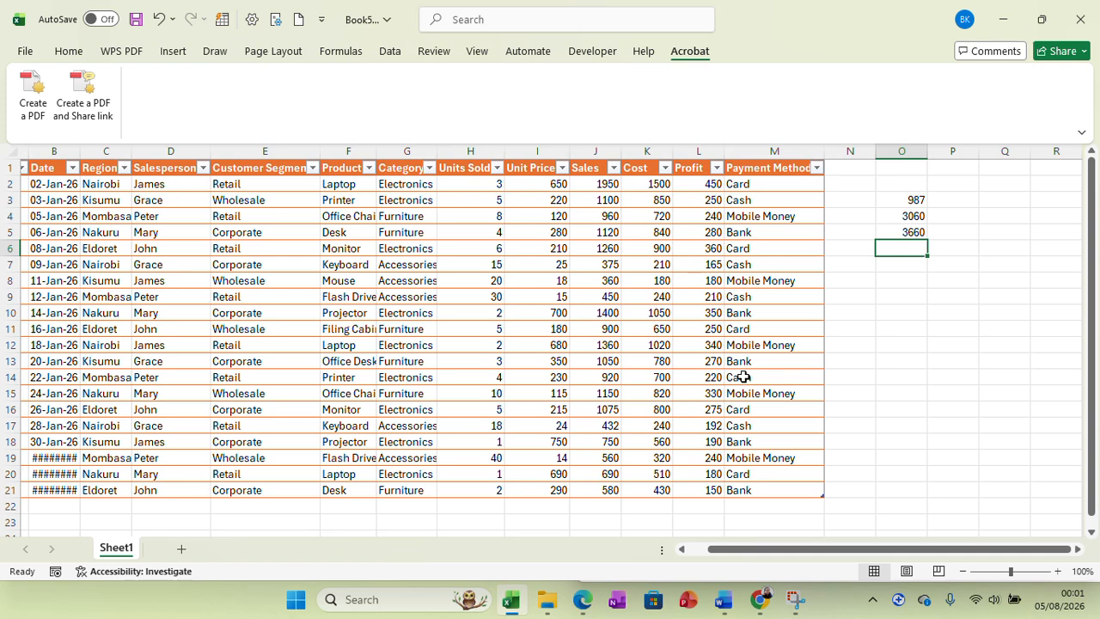
Enter a SUMIFS formula in O6 that totals the Sales column where the Product column equals "Keyboard"
text(=sum)
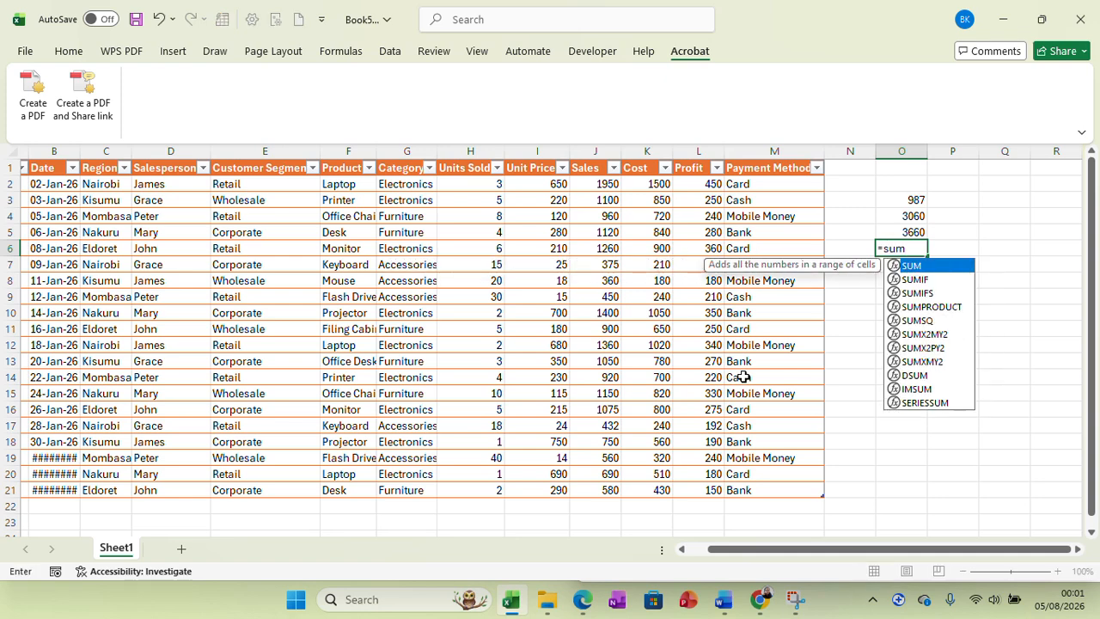
click(922, 294)
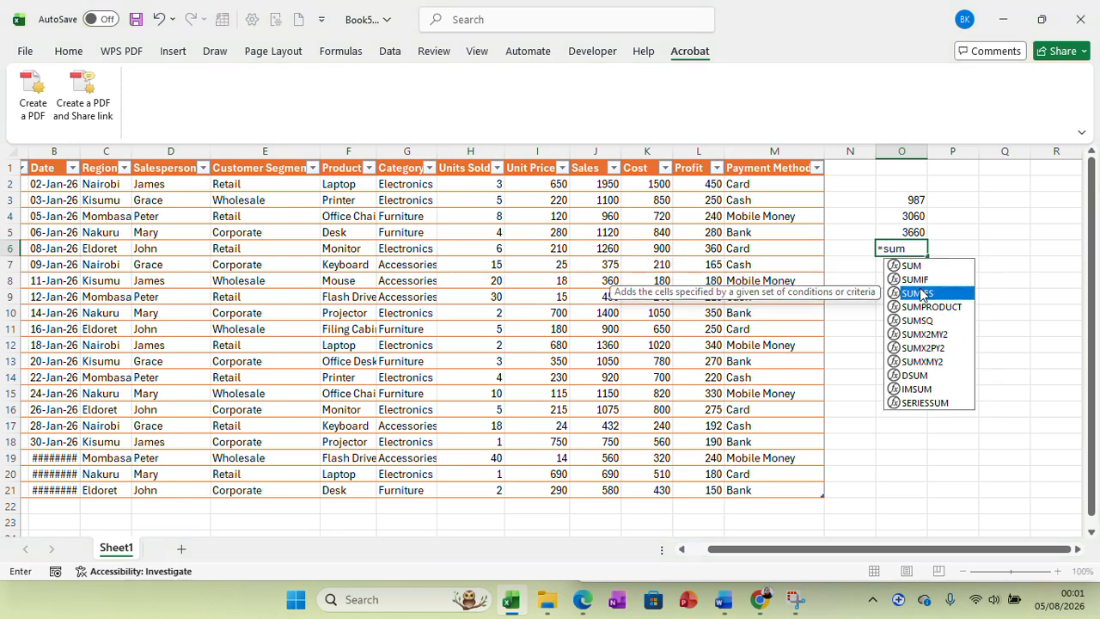
double_click(922, 295)
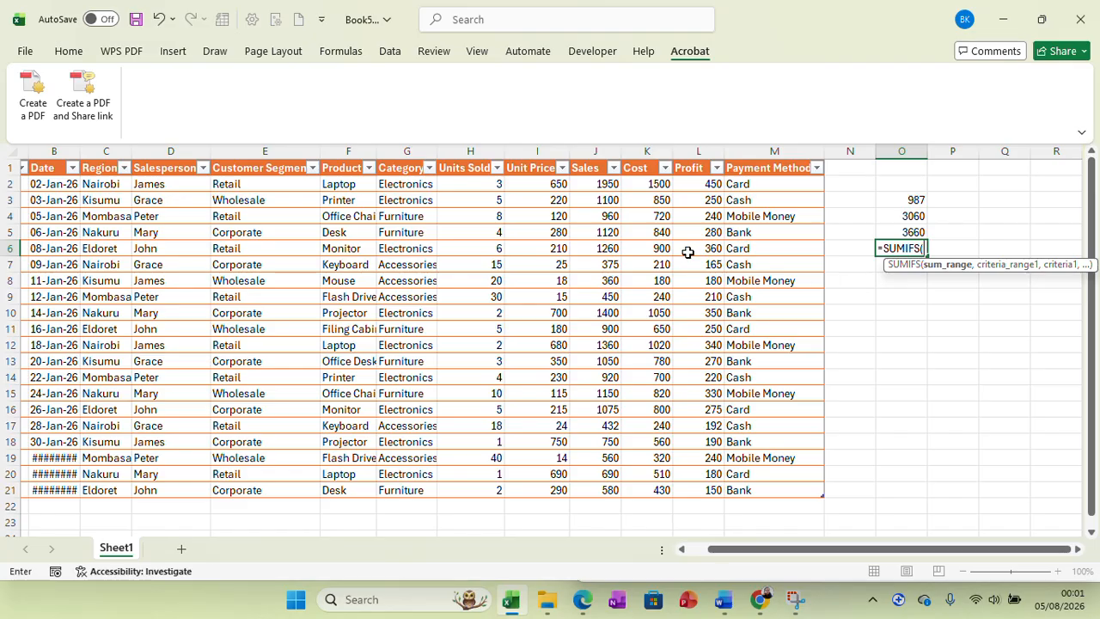
drag(593, 184, 584, 489)
text(,)
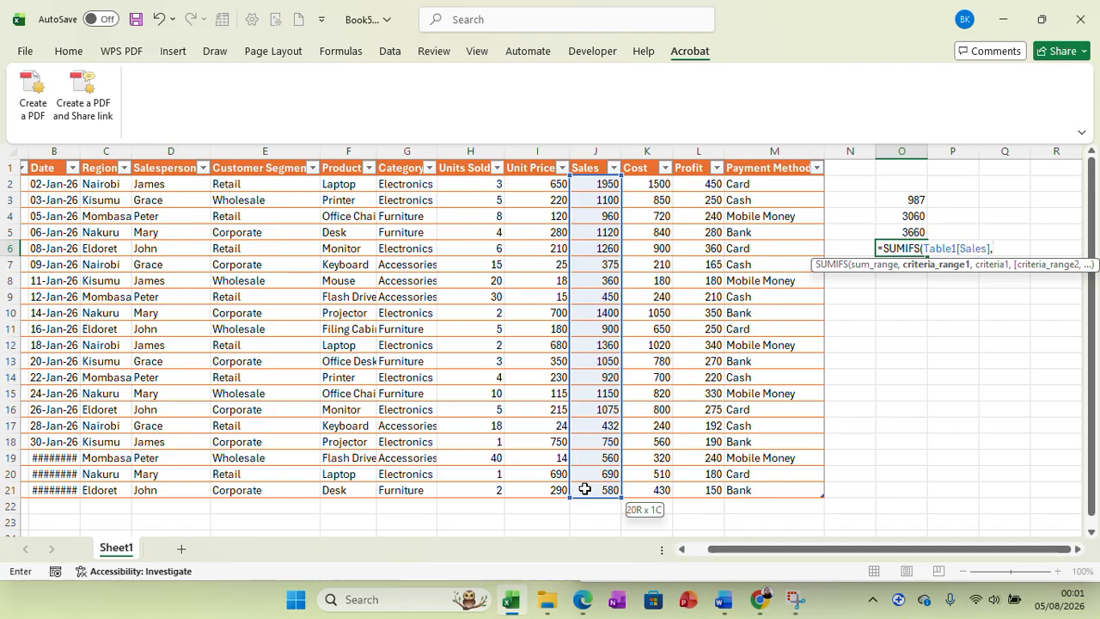
drag(344, 184, 335, 482)
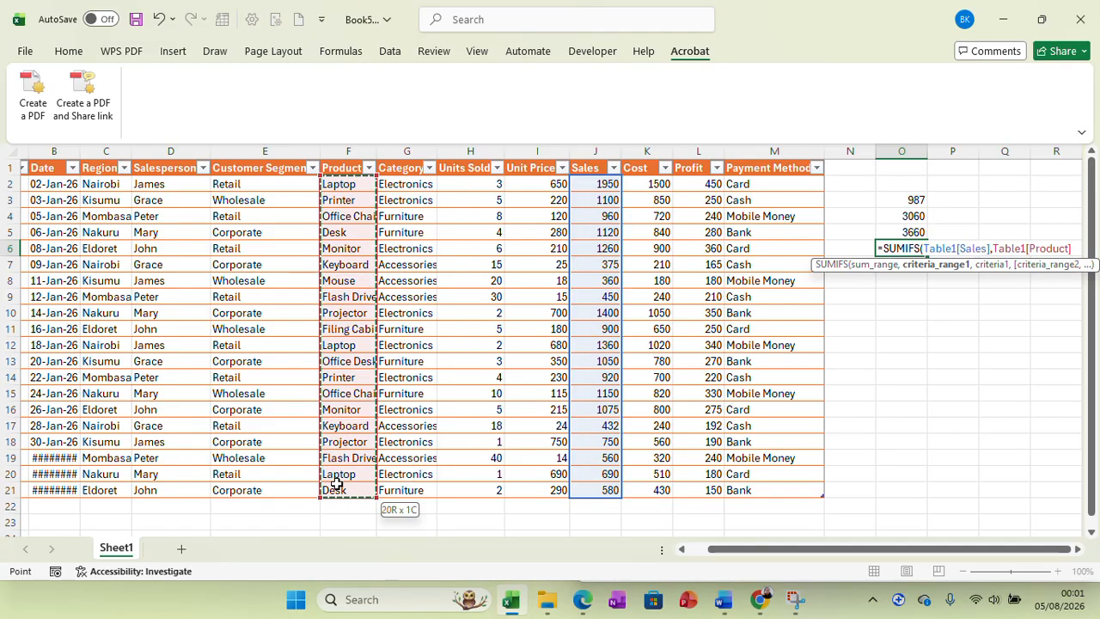
text(,)
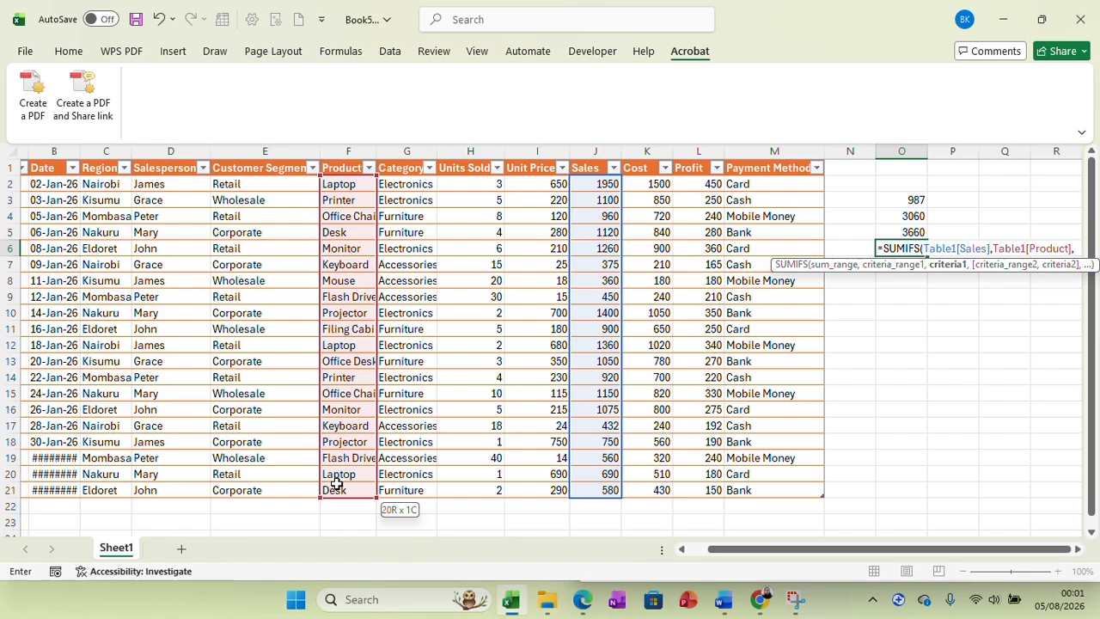
text("Keyboard)
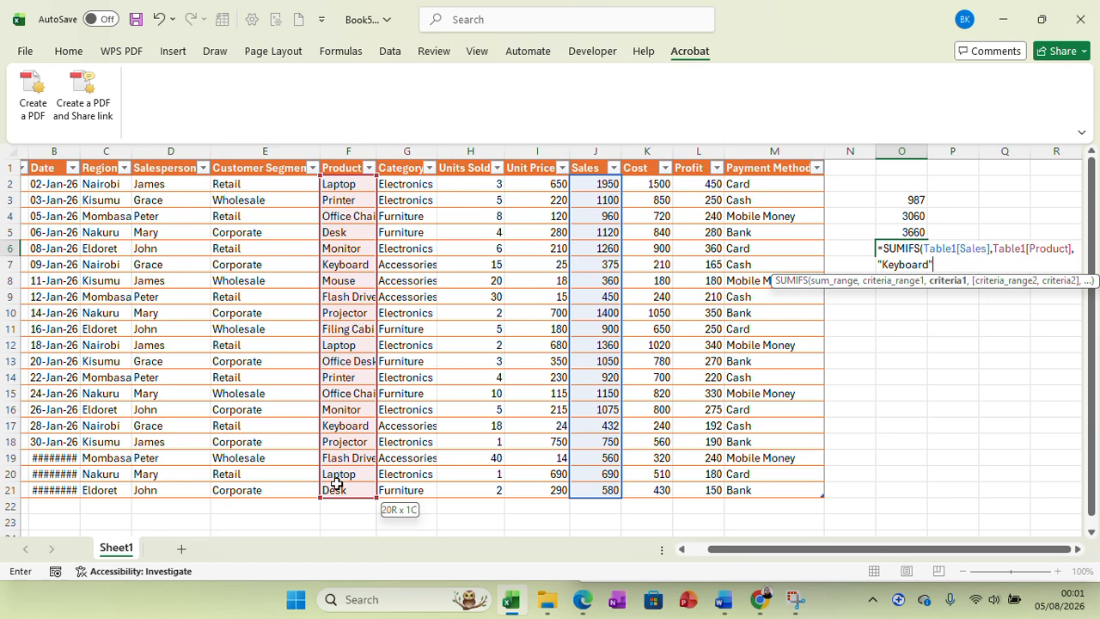
text())
key(Return)
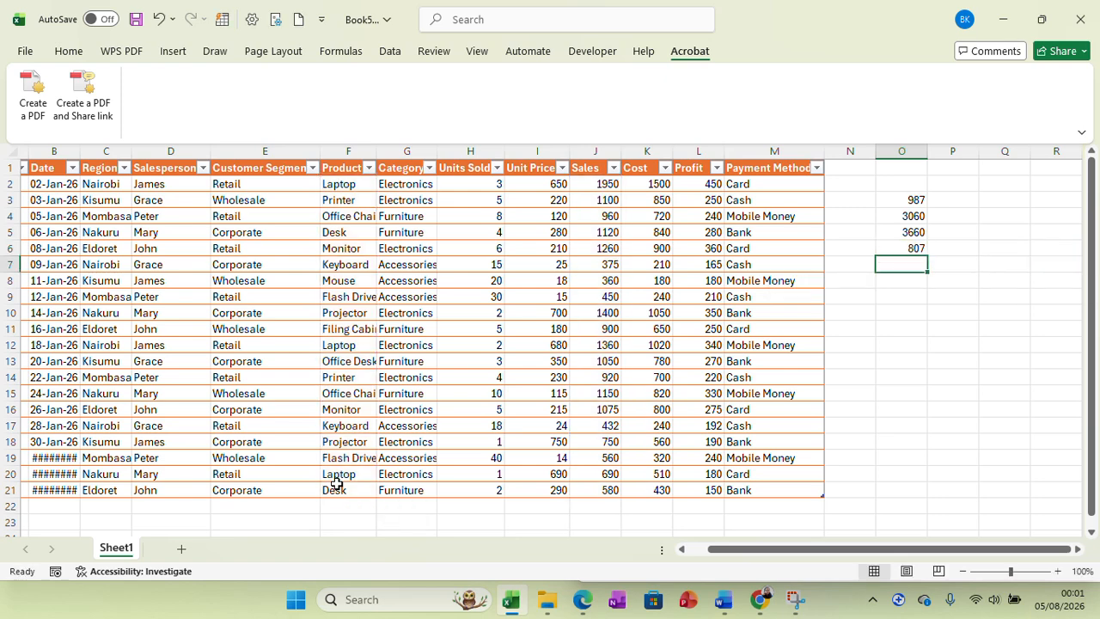